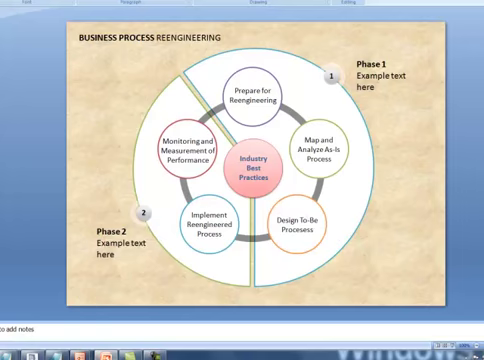
# Open the View tab options while cycling to the 'Start an online business' presentation.
pyautogui.hotkey('alt', 'w')
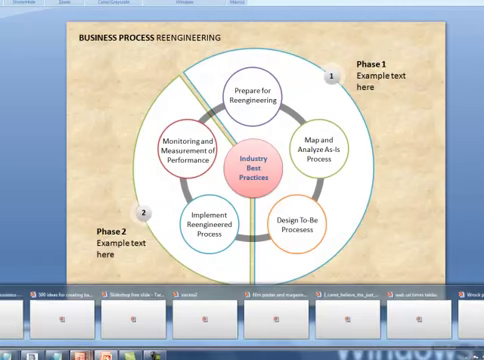
pyautogui.moveTo(79, 353)
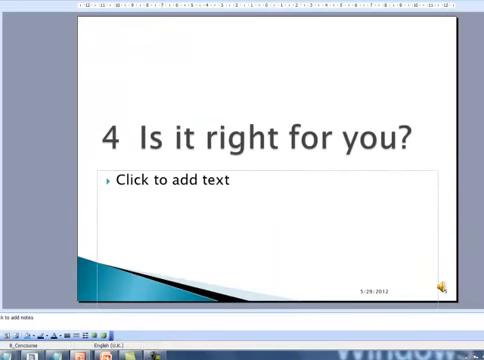
# Advance the online business deck from slide 4 to slide 9, 'Good times bad times'.
pyautogui.press('pagedown')
pyautogui.press('pagedown')
pyautogui.press('pagedown')
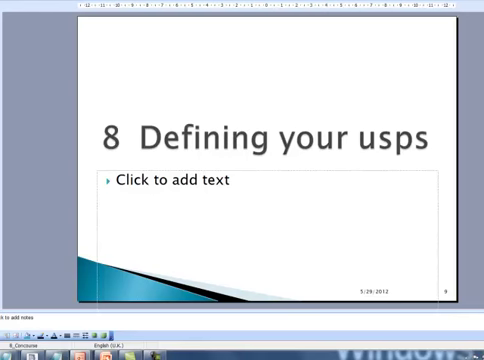
pyautogui.press('pagedown')
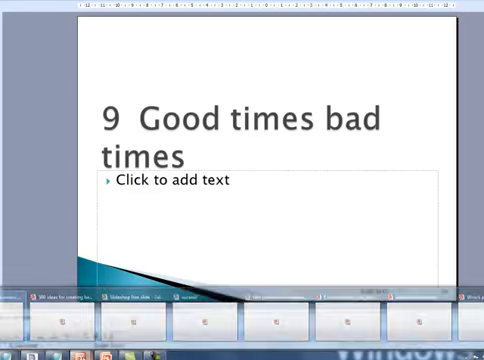
pyautogui.moveTo(105, 355)
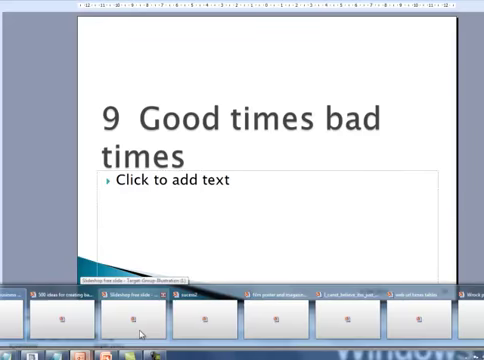
# Cycle through the Target Group deck, stock photo page and Reengineering deck to the NMBEC teaser.
pyautogui.click(141, 334)
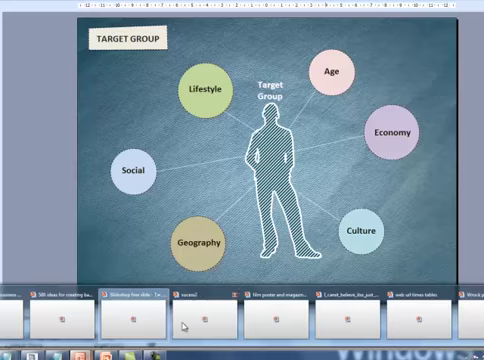
pyautogui.click(185, 325)
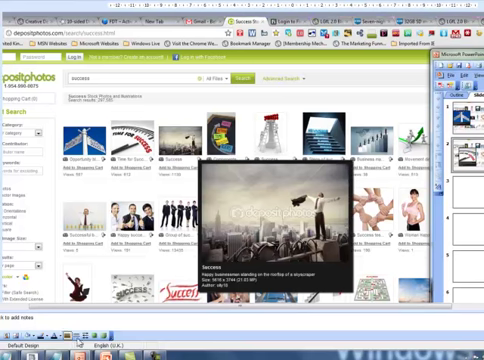
pyautogui.click(80, 352)
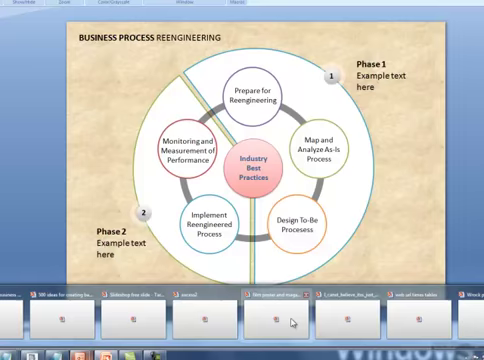
pyautogui.click(293, 322)
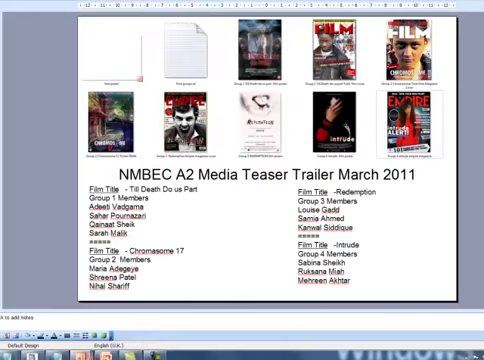
pyautogui.click(348, 338)
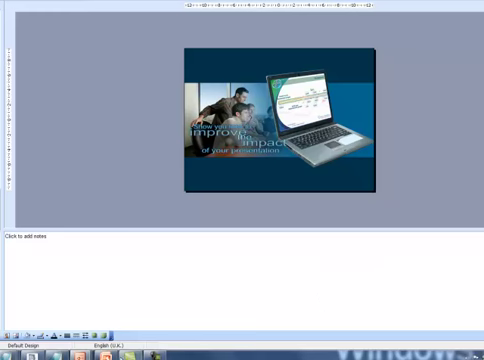
pyautogui.moveTo(105, 354)
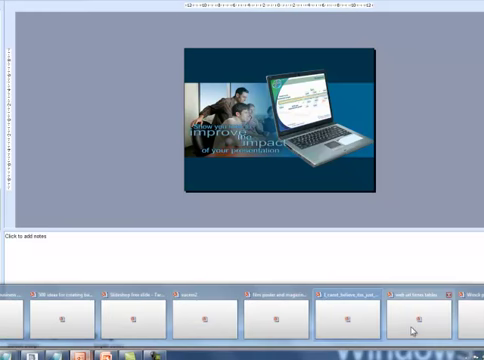
pyautogui.click(445, 330)
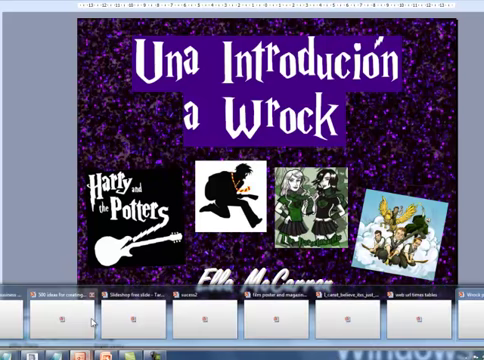
pyautogui.click(280, 328)
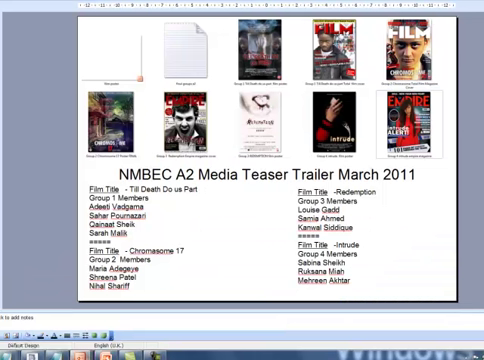
pyautogui.moveTo(61, 354)
pyautogui.click(341, 326)
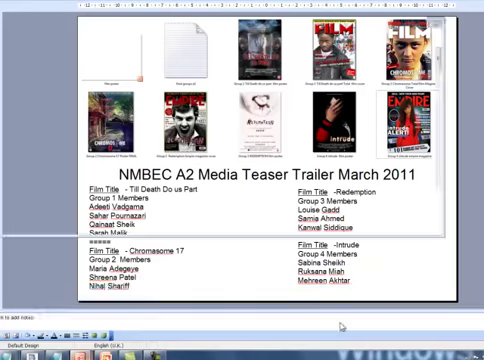